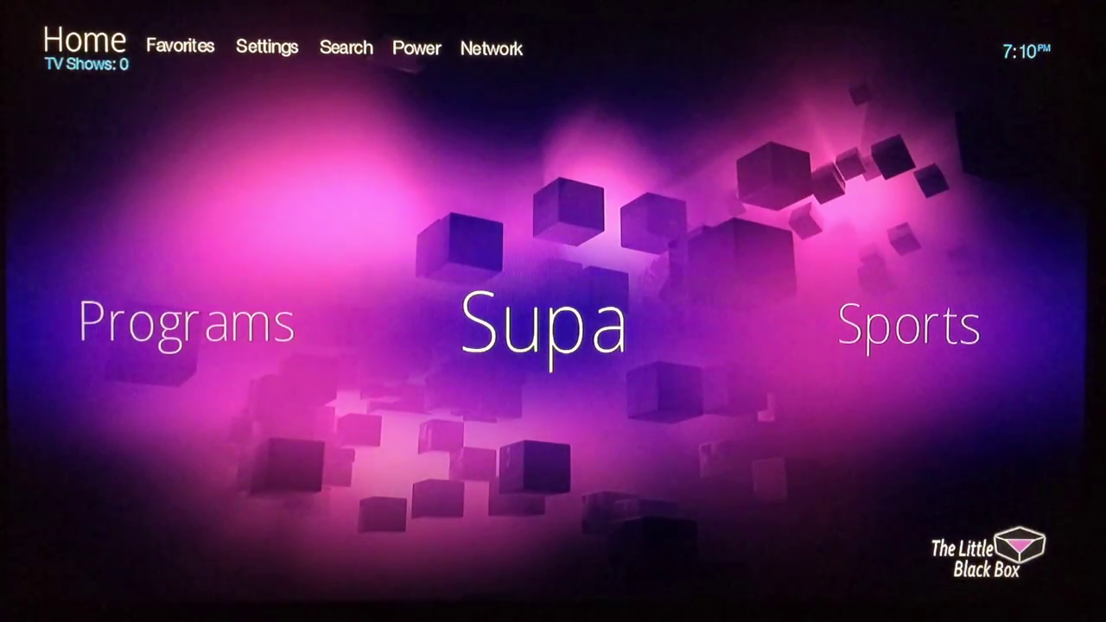
Open TLBB Update Service settings in Programs, verify Current Version 1.1.0, and close them.
key(Left)
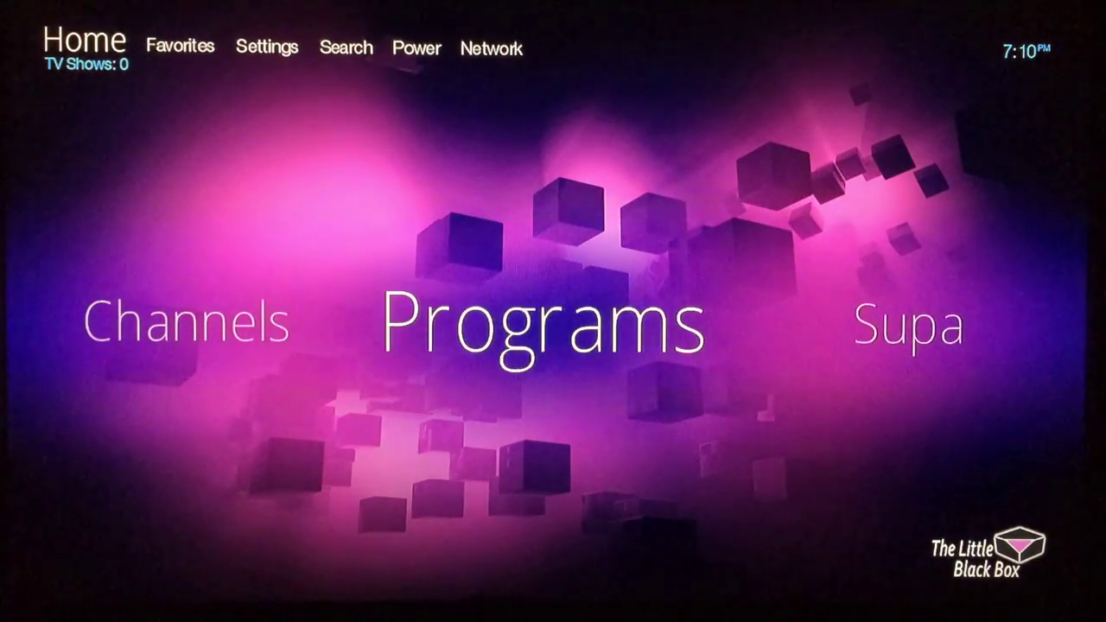
key(Return)
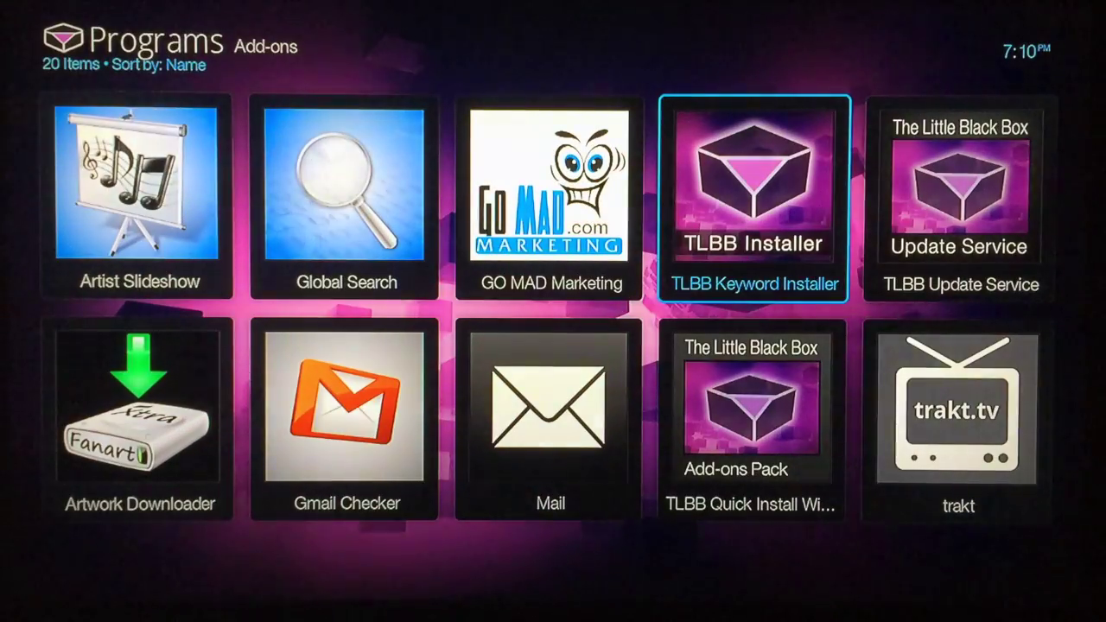
key(Right)
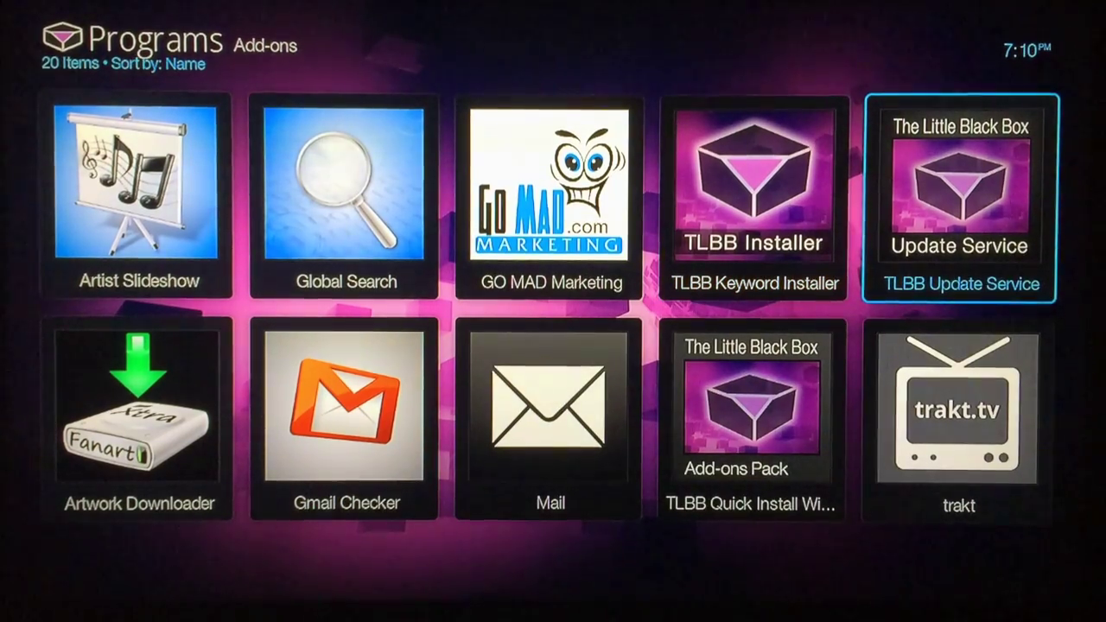
key(Return)
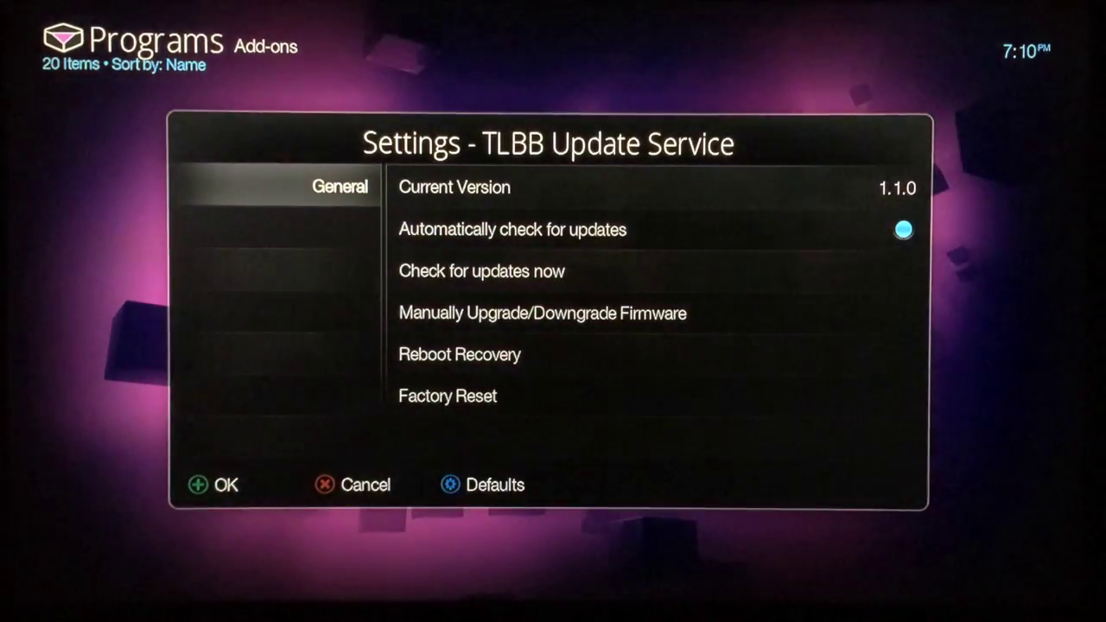
key(Right)
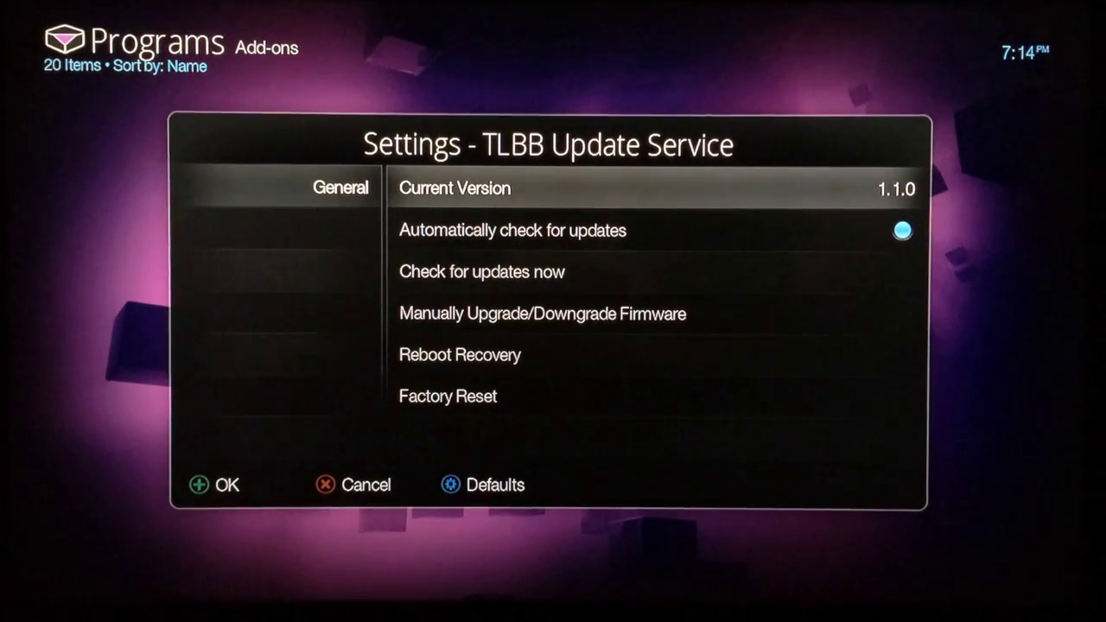
key(Escape)
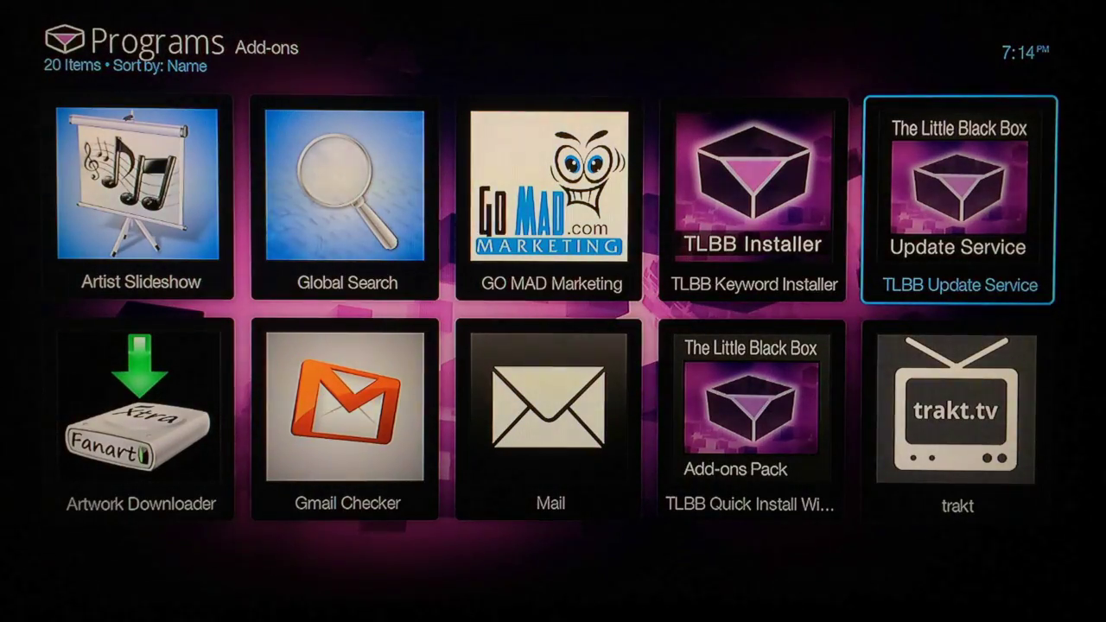
Open the Get Add-ons repository list via Settings > Add-ons.
key(Escape)
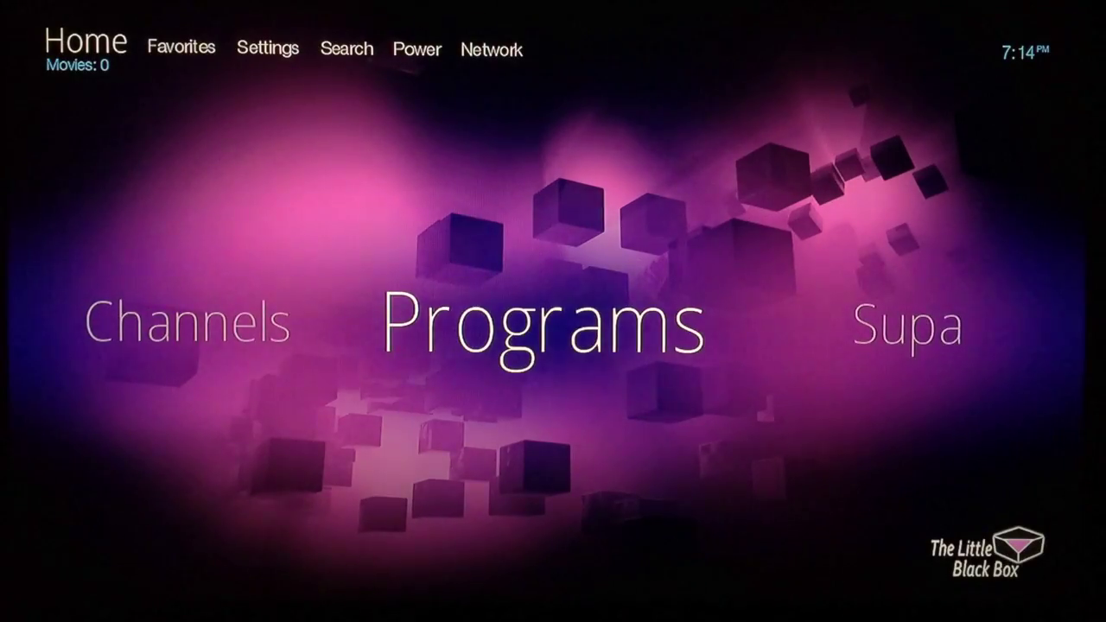
key(Up)
key(Return)
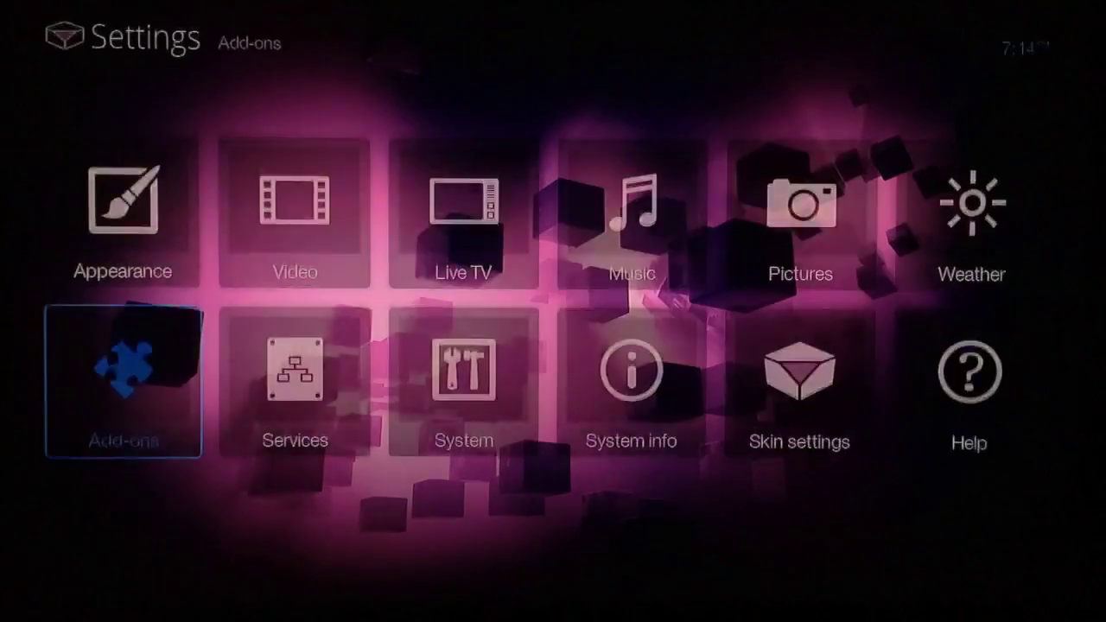
key(Return)
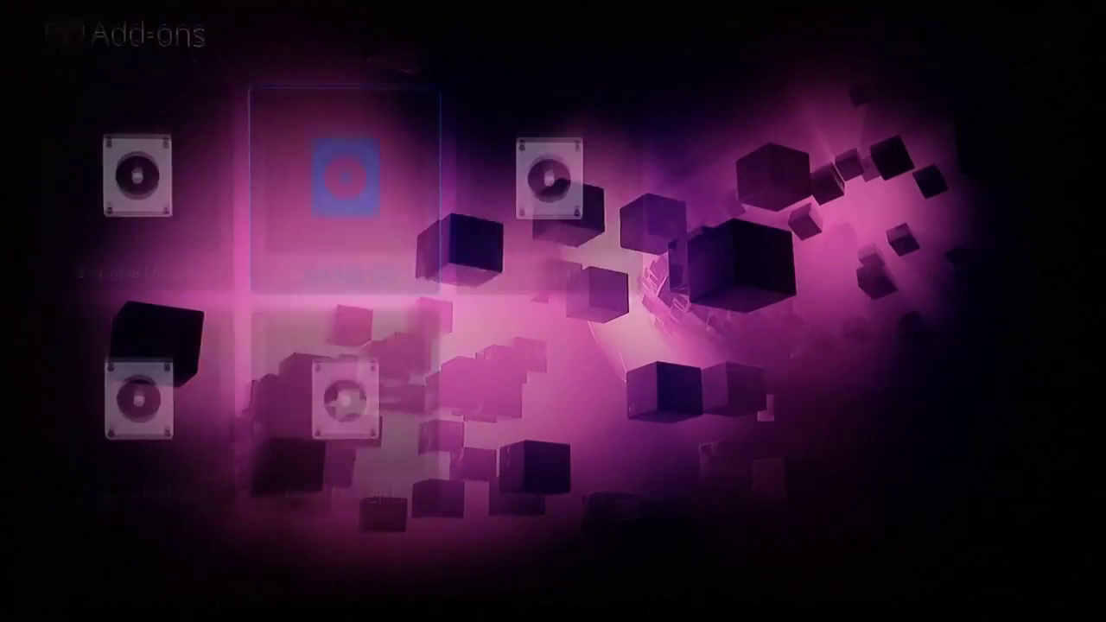
key(Return)
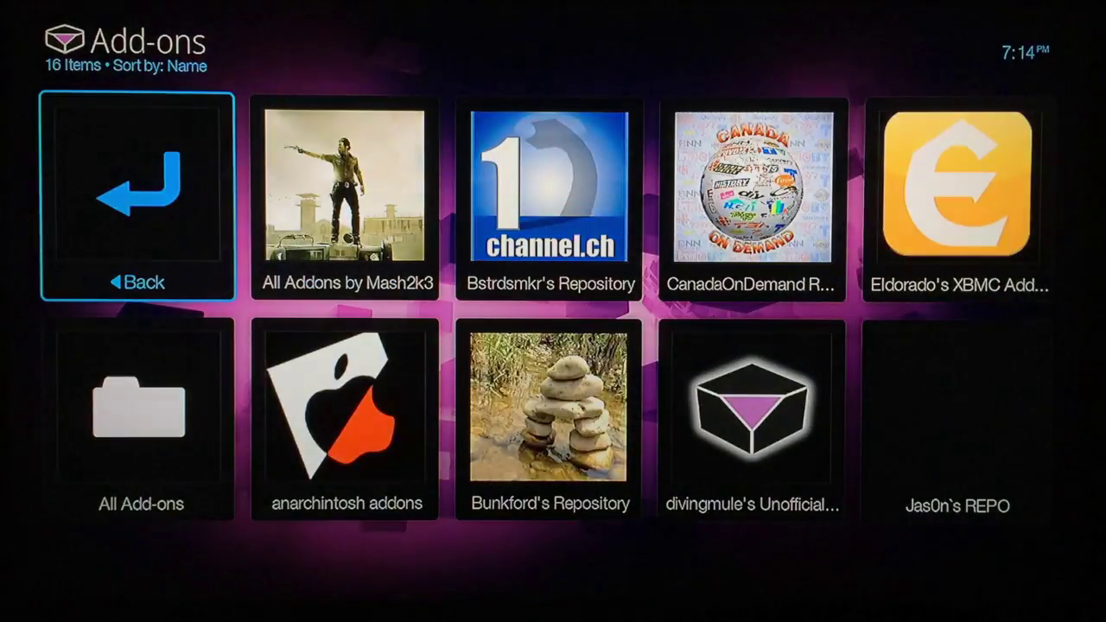
Run Check for updates on the TLBB Repository from its context menu.
key(Right)
key(Right)
key(Right)
key(Right)
key(Right)
key(Right)
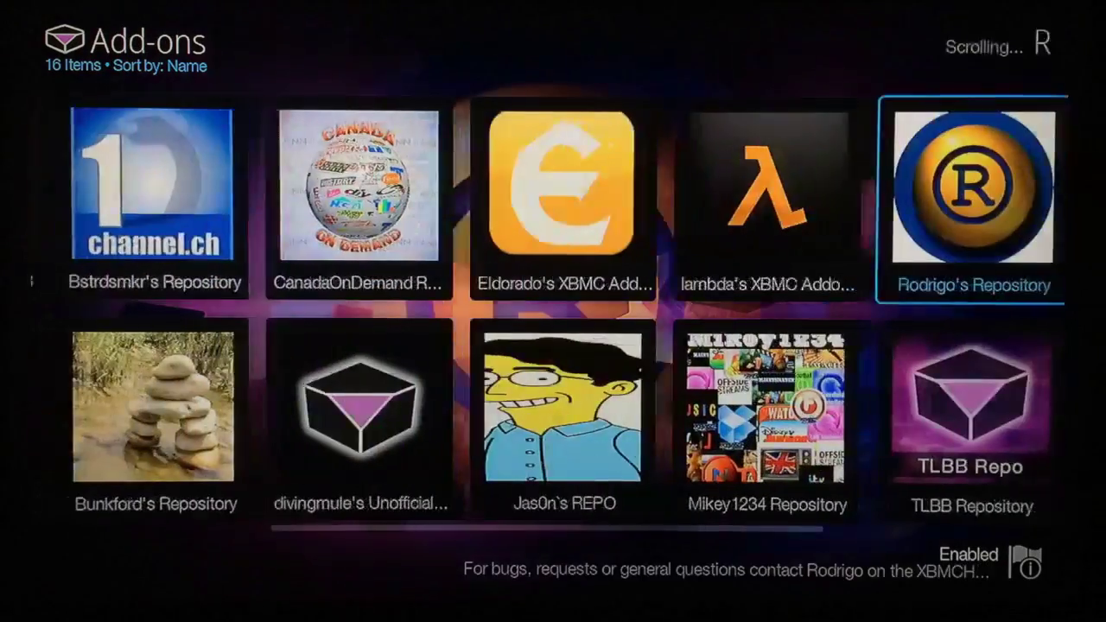
key(Down)
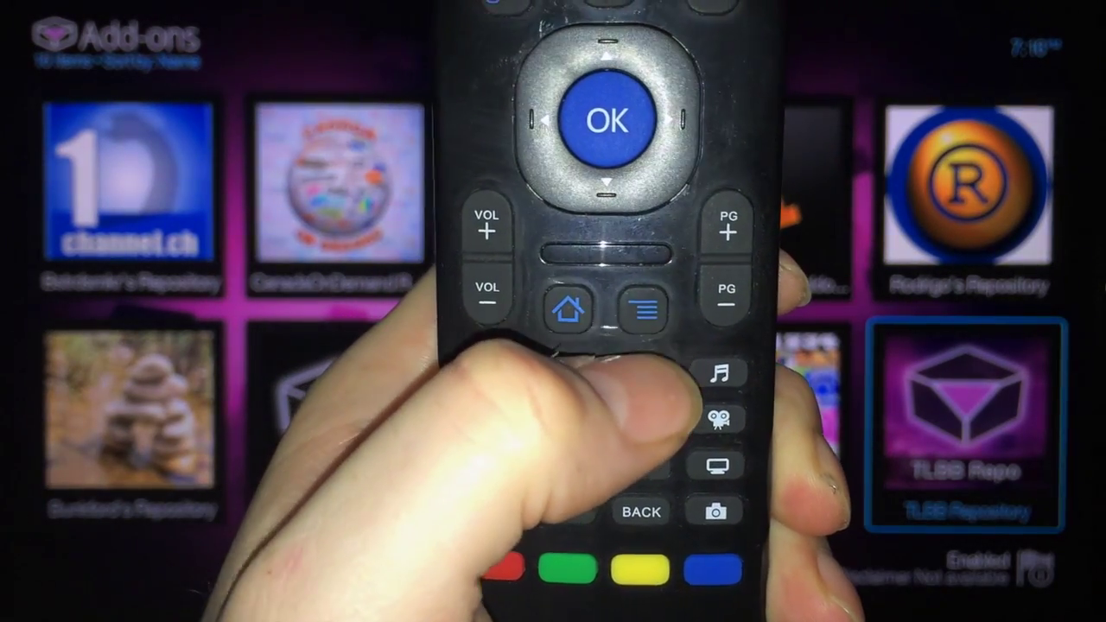
key(c)
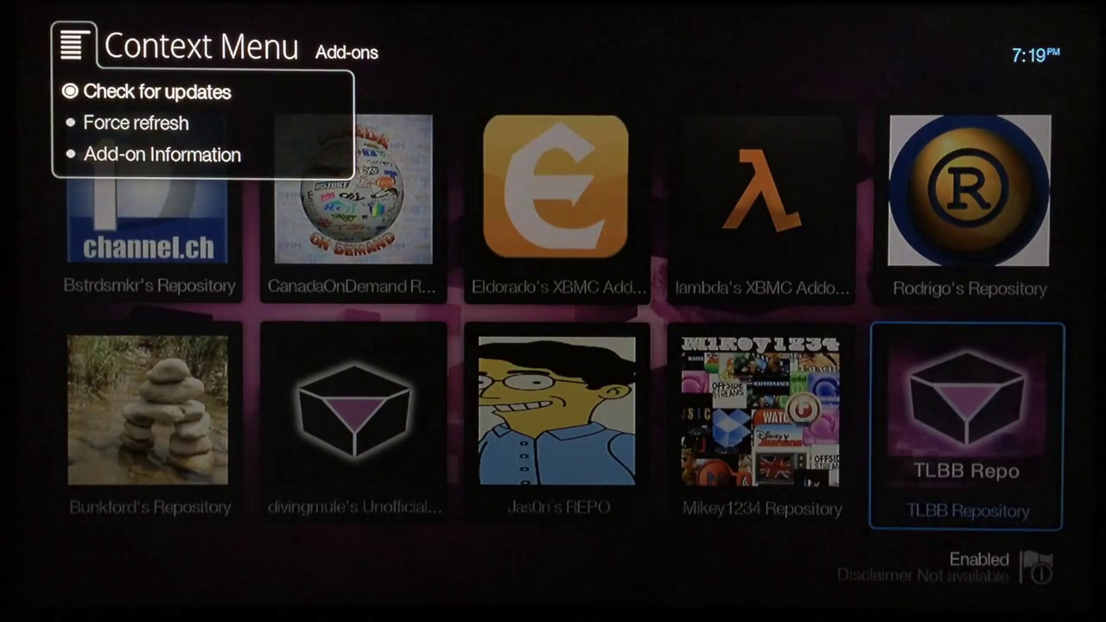
key(Return)
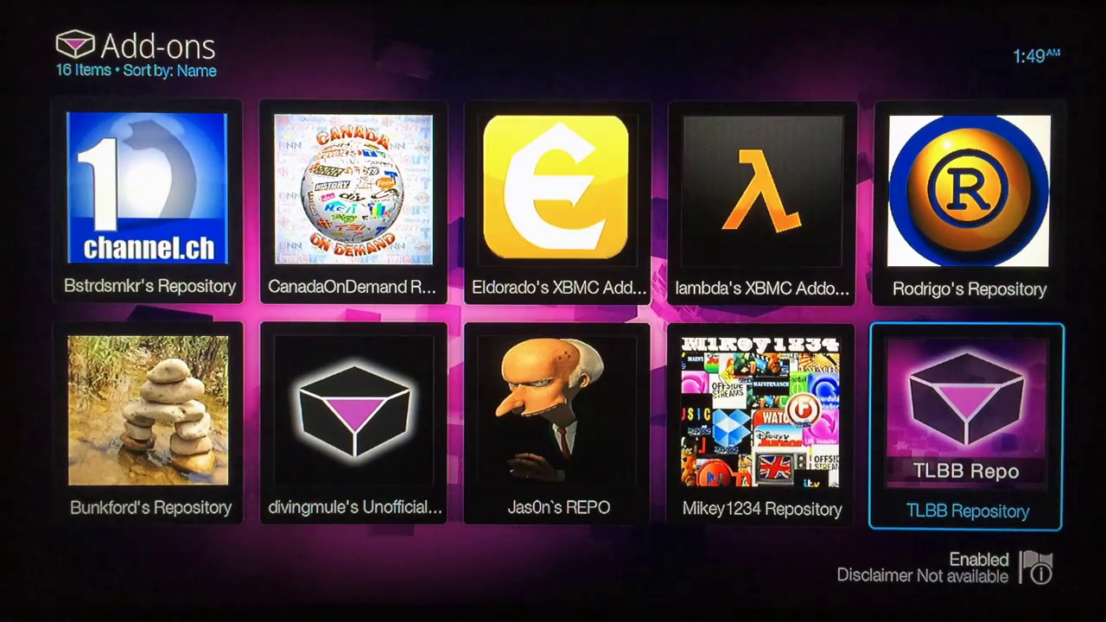
Run the TLBB Installer with keyword 'boom' to install Navi-X, then acknowledge All Done.
key(Escape)
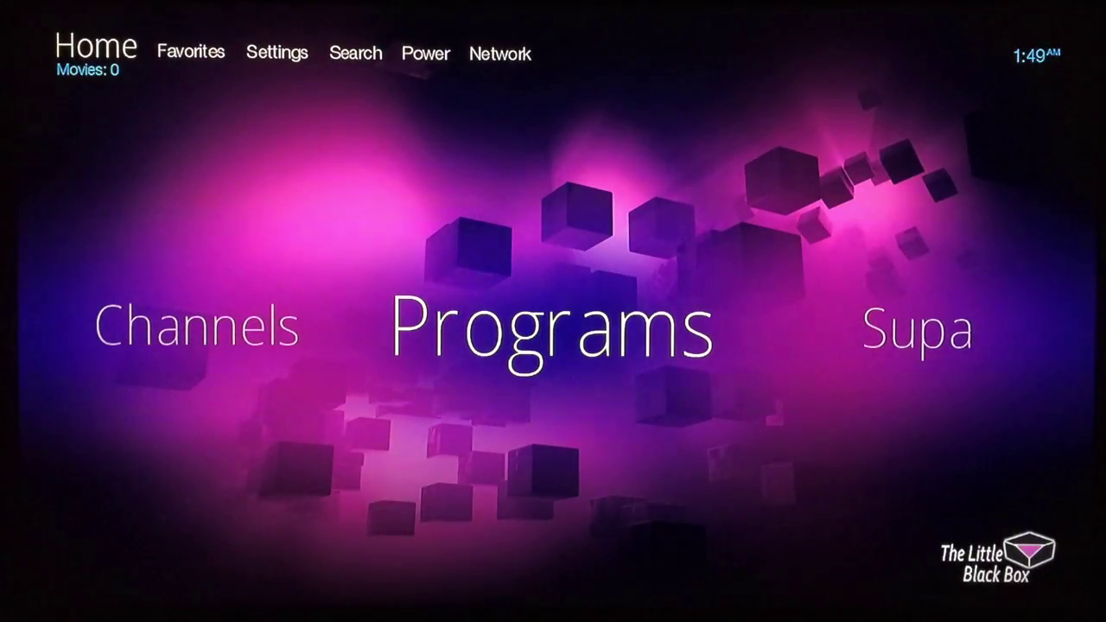
key(Return)
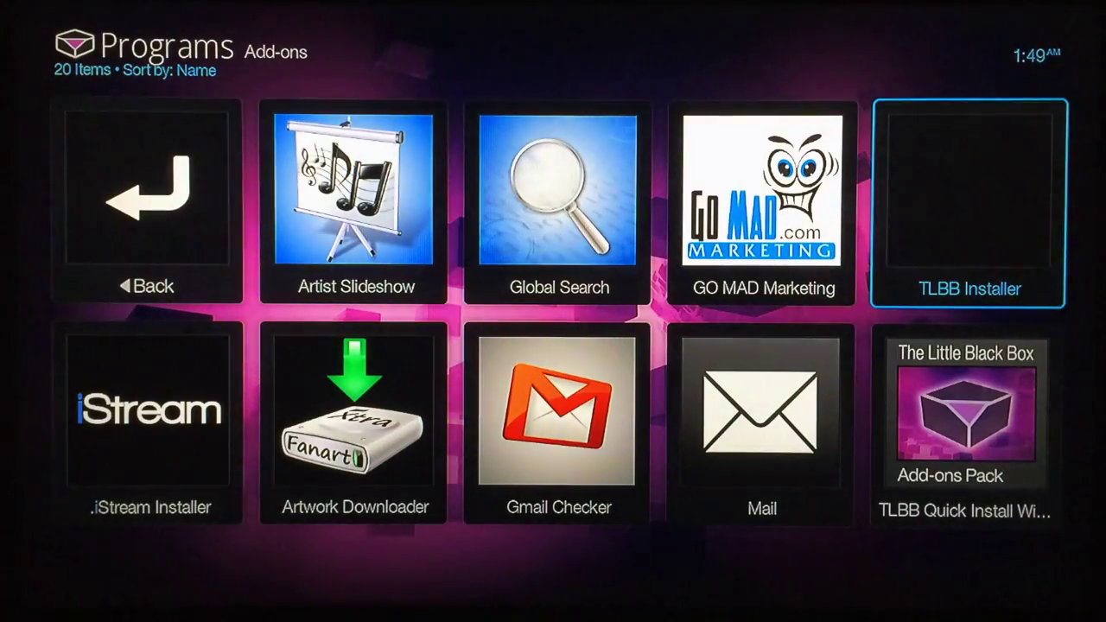
key(Down)
key(Up)
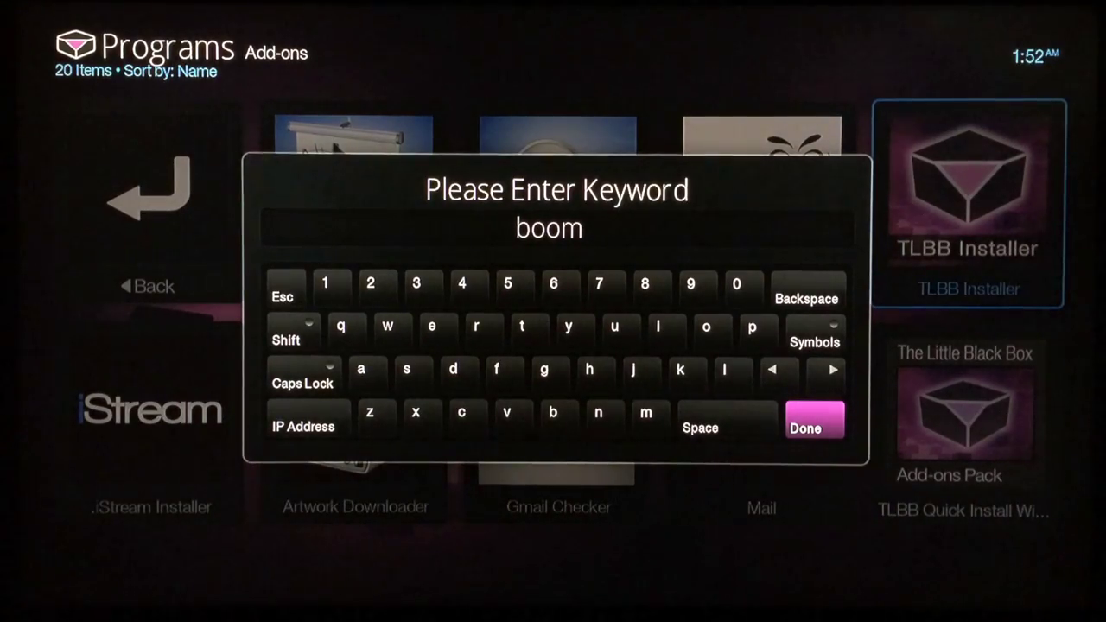
key(Return)
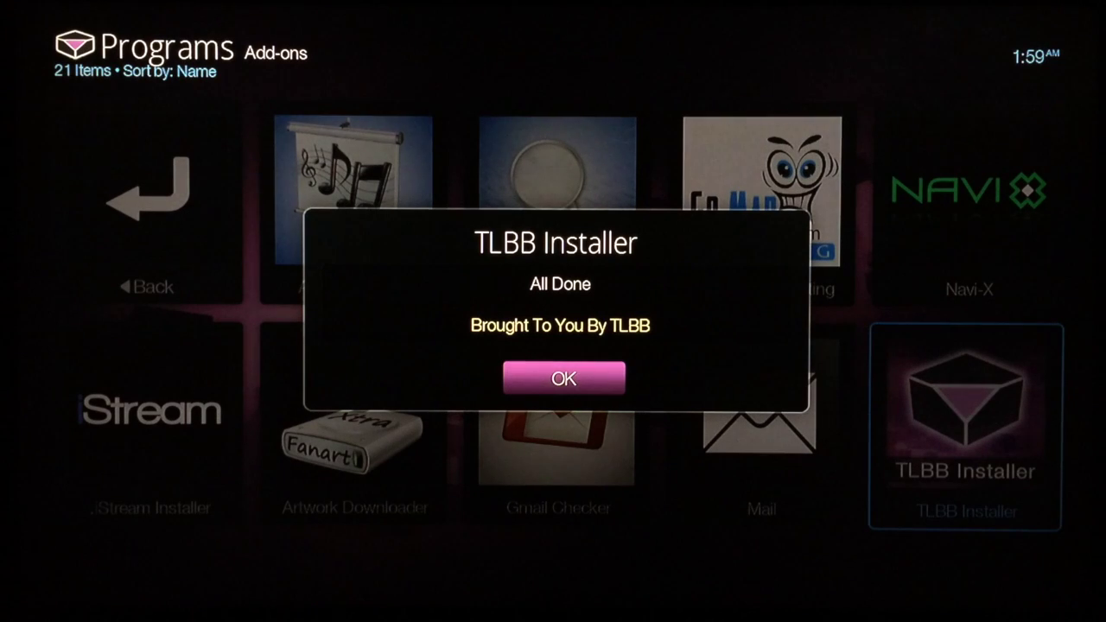
key(Return)
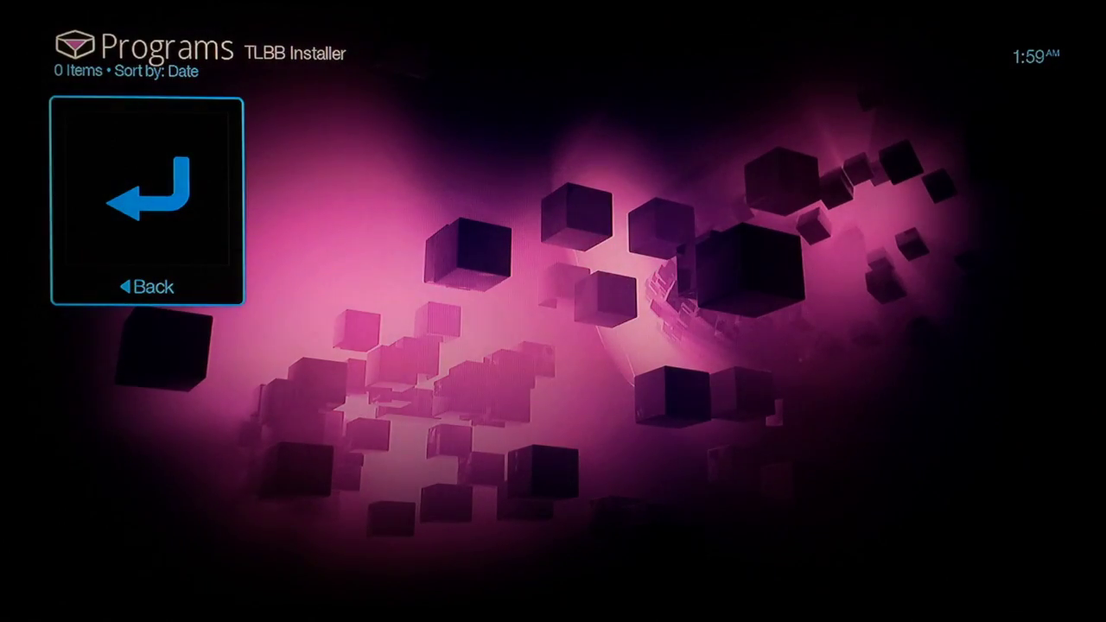
Scroll through the 54 Videos add-ons under Channels and go back to Home.
key(Escape)
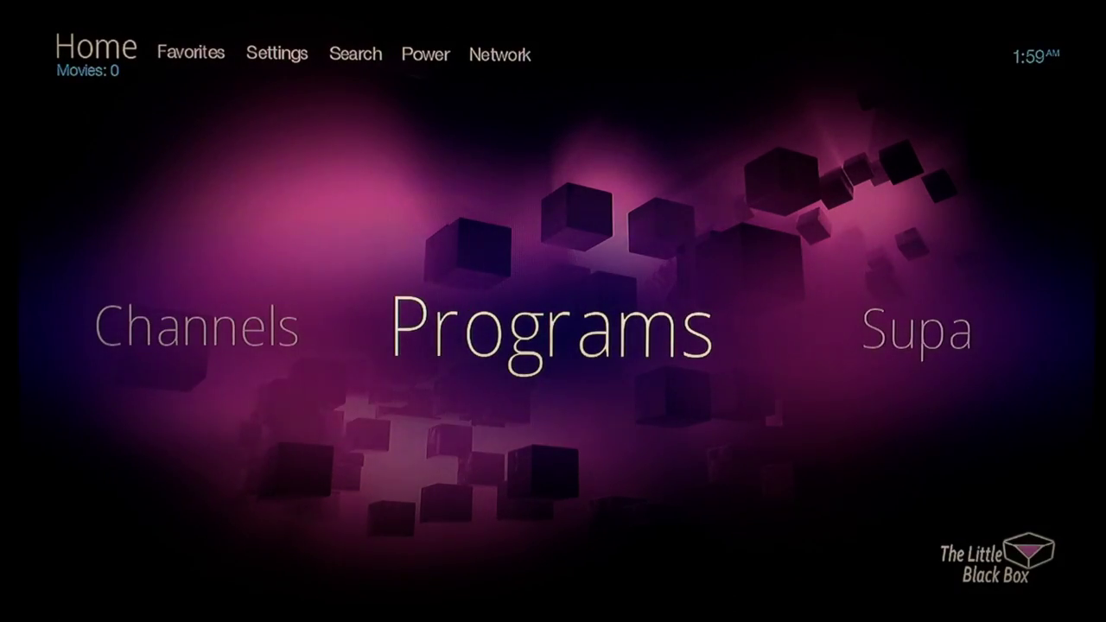
key(Right)
key(Left)
key(Left)
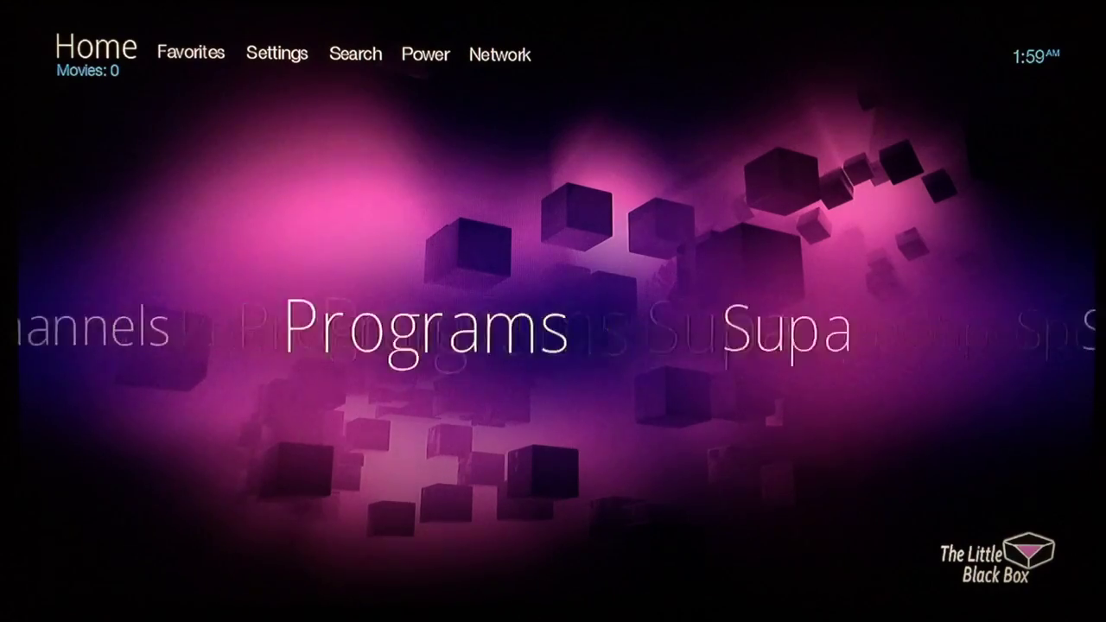
key(Return)
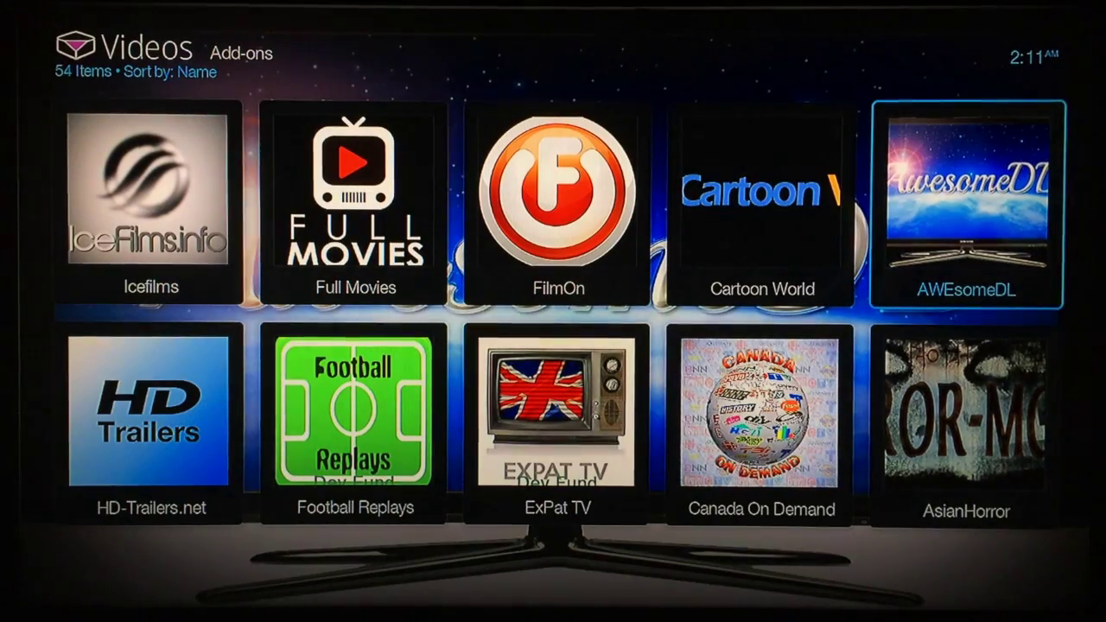
key(Right)
key(Right)
key(Right)
key(Right)
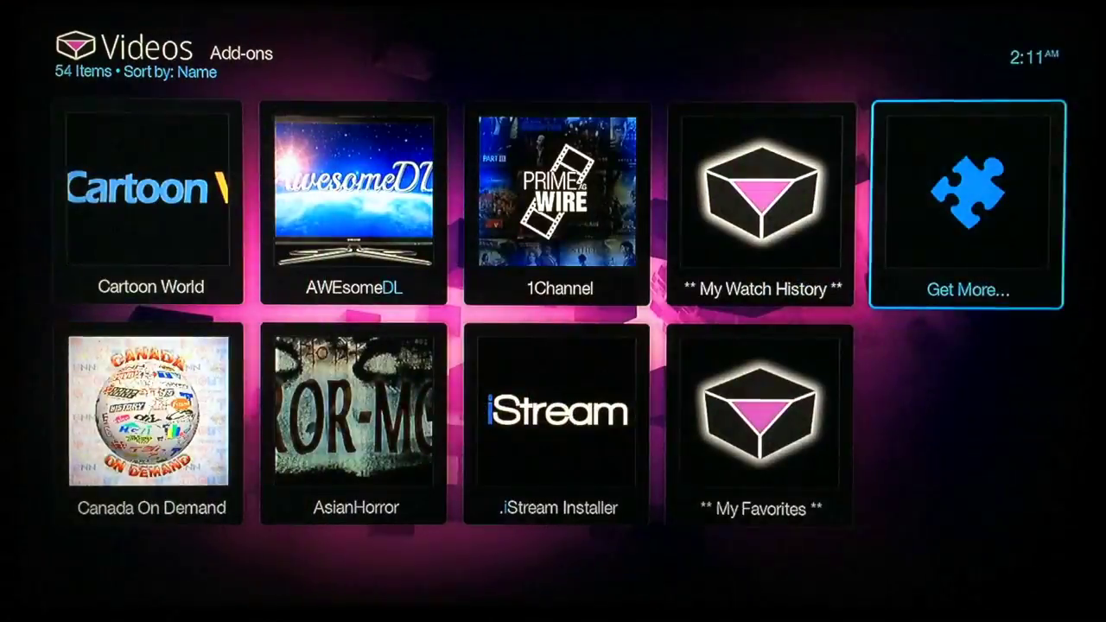
key(Right)
key(Right)
key(Right)
key(Right)
key(Right)
key(Right)
key(Right)
key(Right)
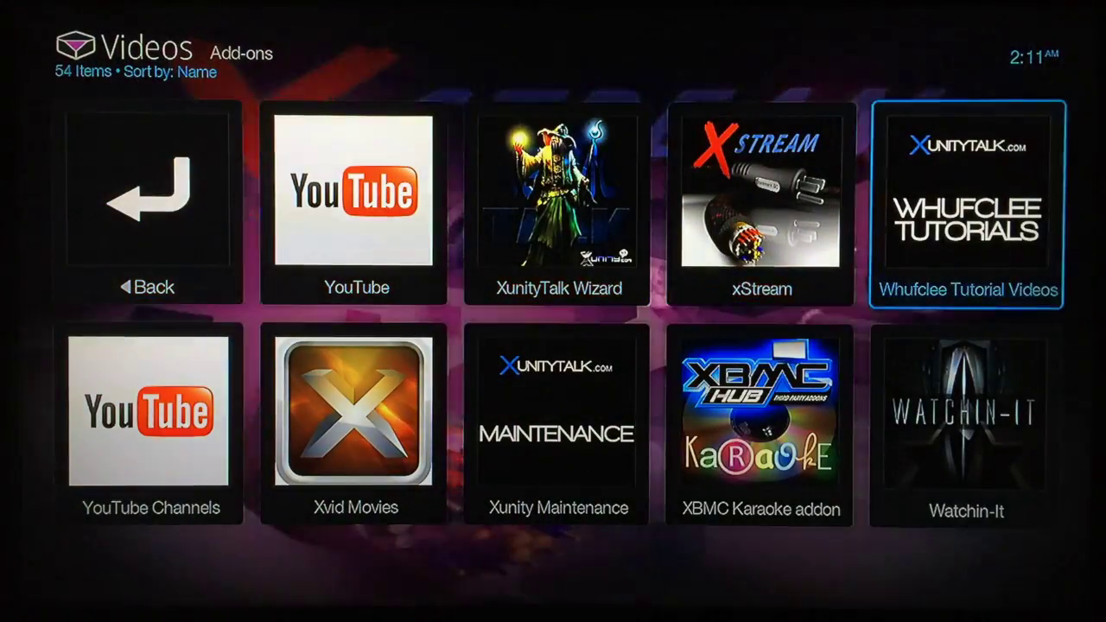
key(Right)
key(Right)
key(Right)
key(Right)
key(Right)
key(Right)
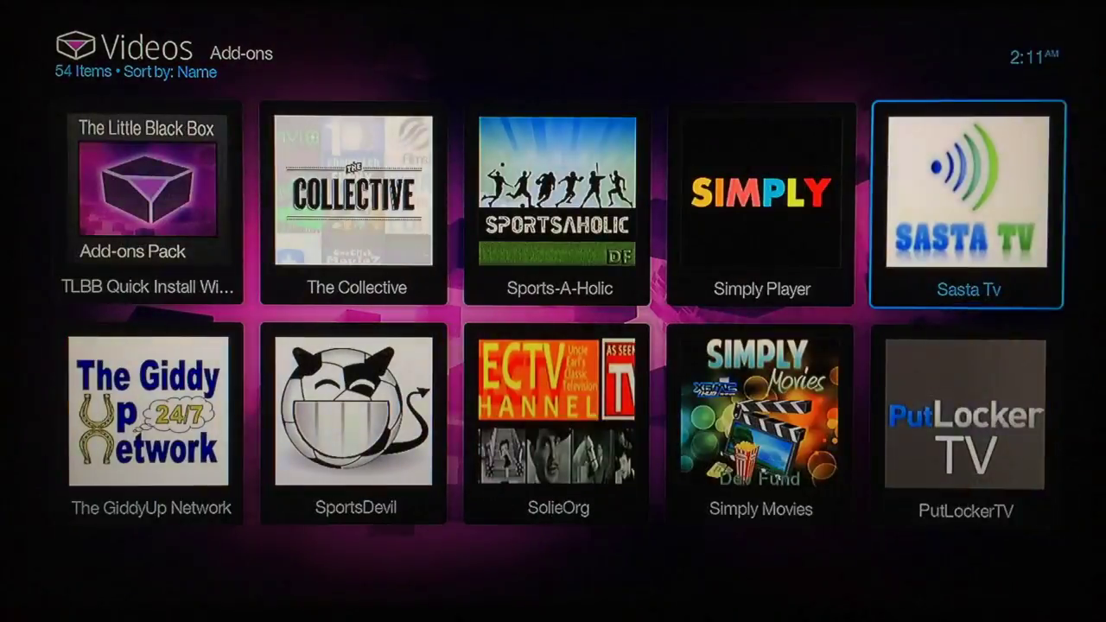
key(Right)
key(Right)
key(Right)
key(Right)
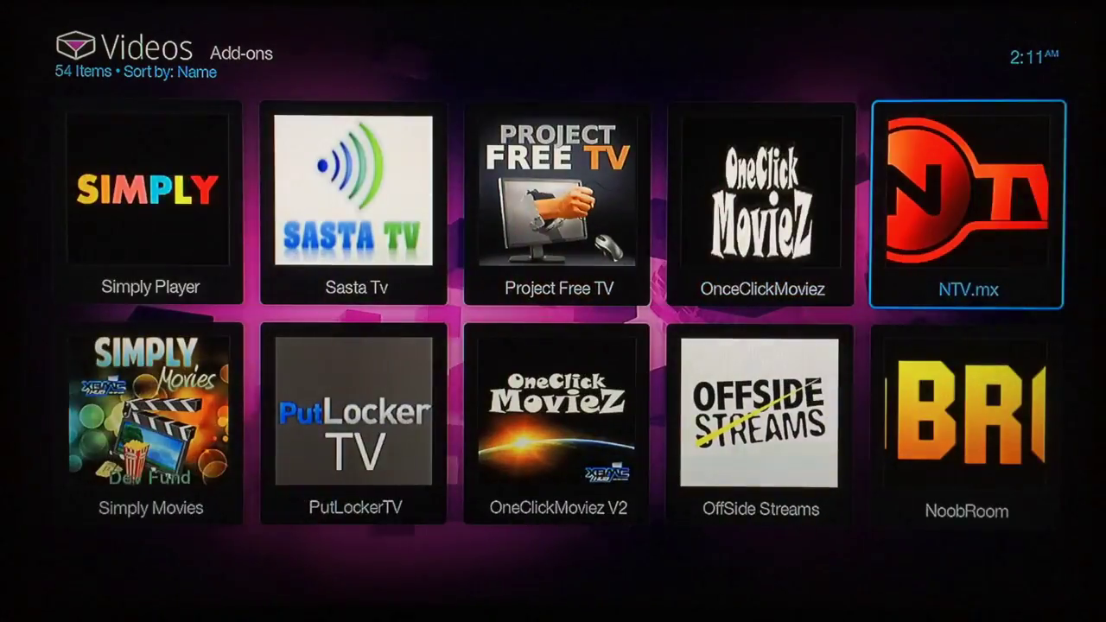
key(Right)
key(Right)
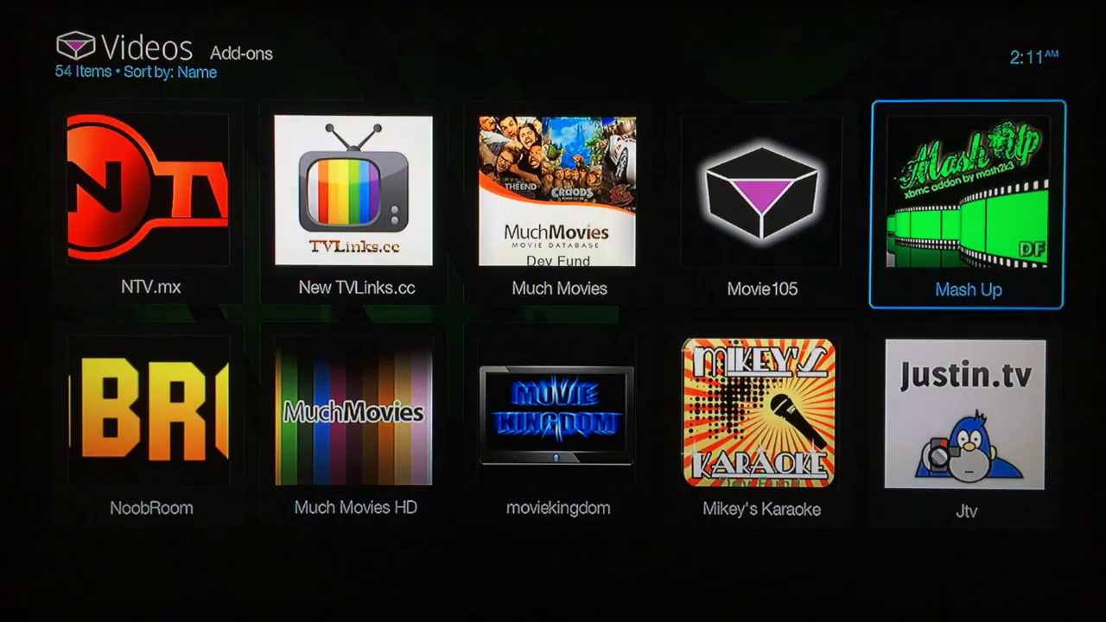
key(Escape)
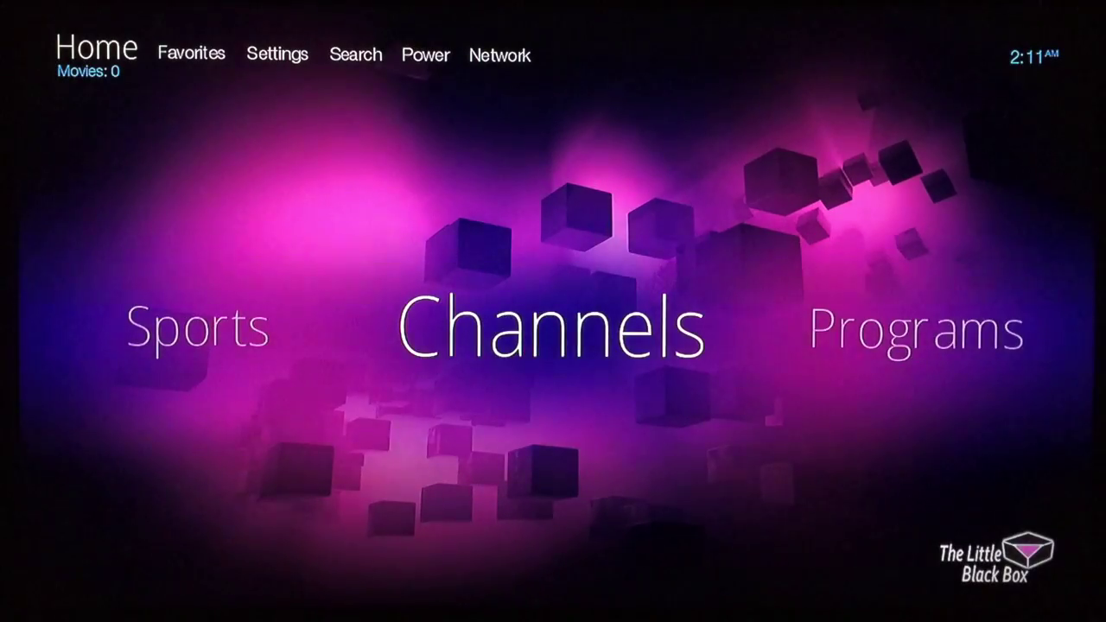
Launch Navi-X from the 21-item Programs add-ons list.
key(Right)
key(Return)
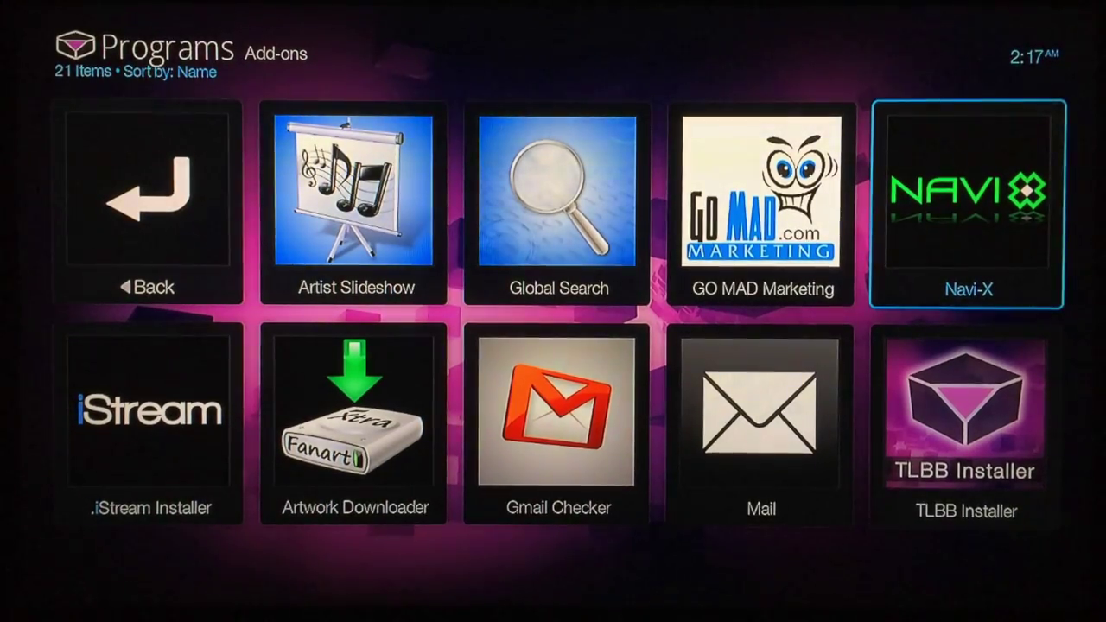
key(Return)
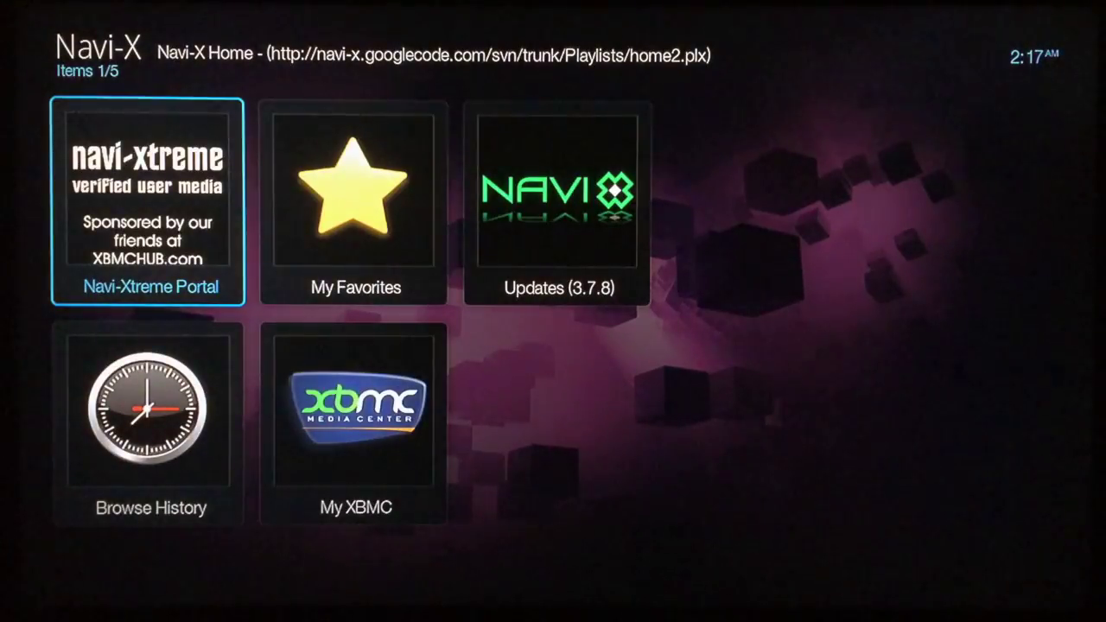